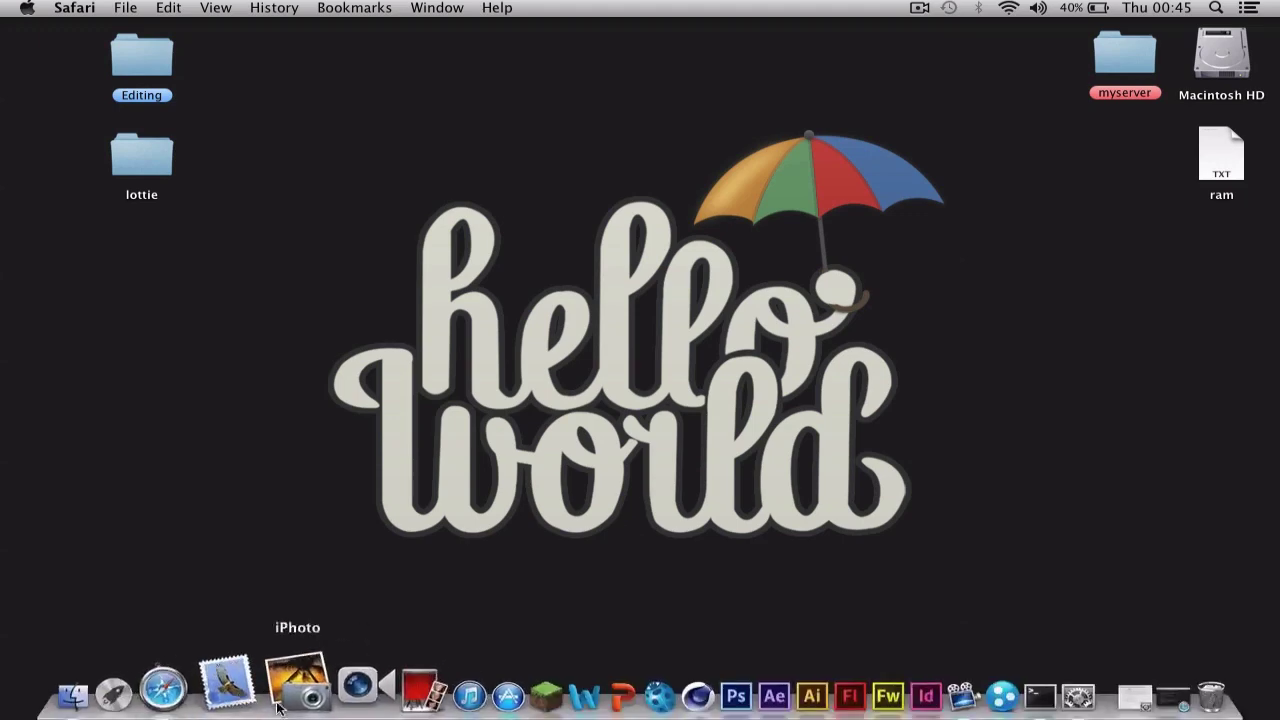
# Bring up Safari on the Minecraft download page and view its downloads list
pyautogui.moveTo(163, 690)
pyautogui.click(214, 688)
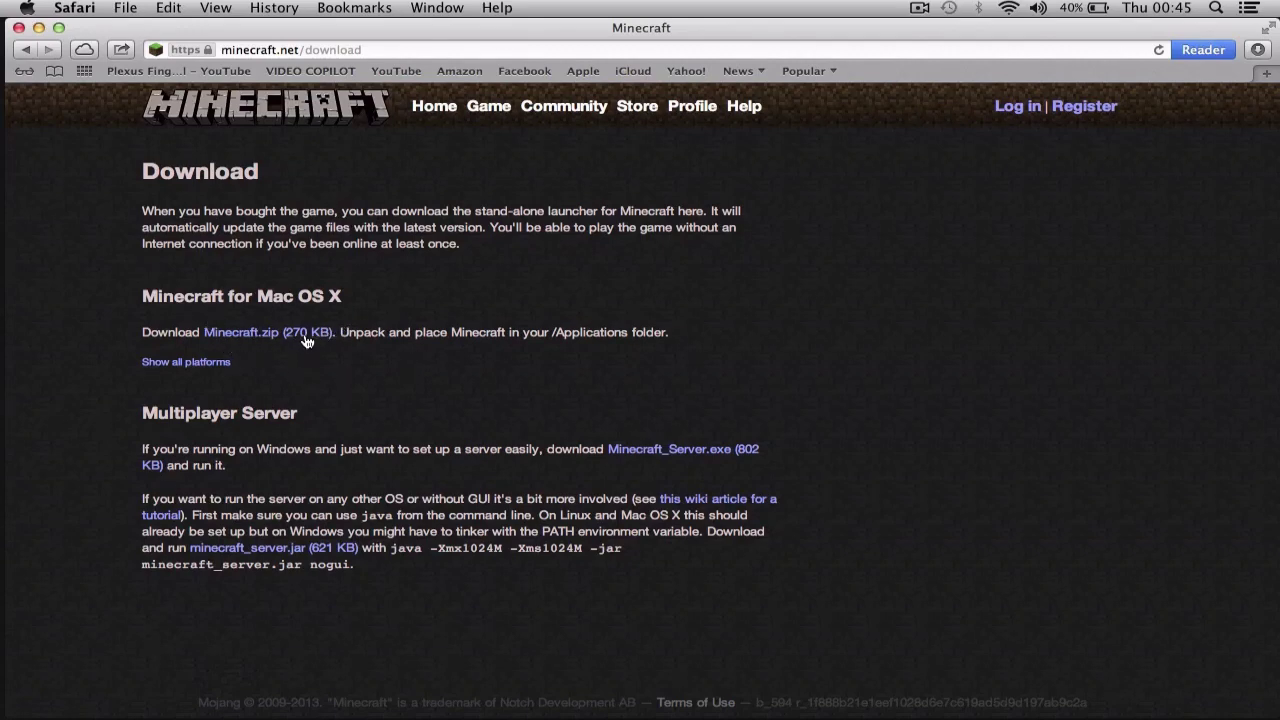
pyautogui.click(1257, 50)
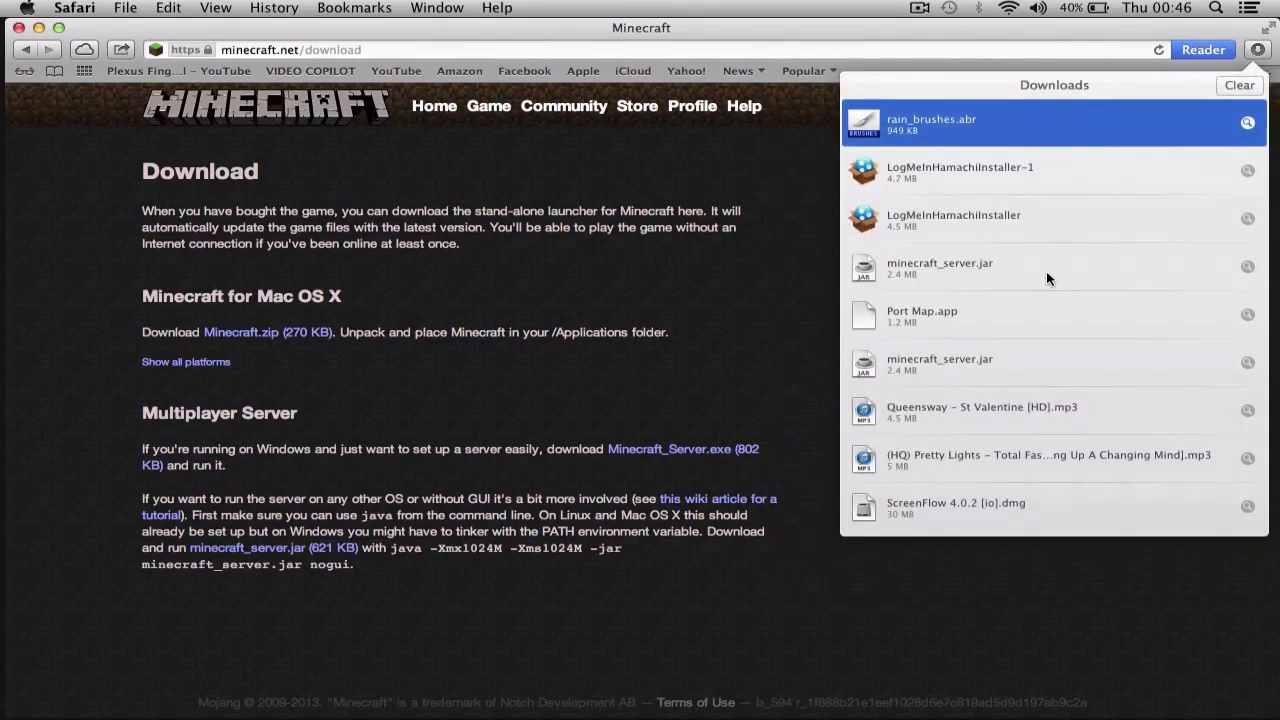
pyautogui.click(743, 344)
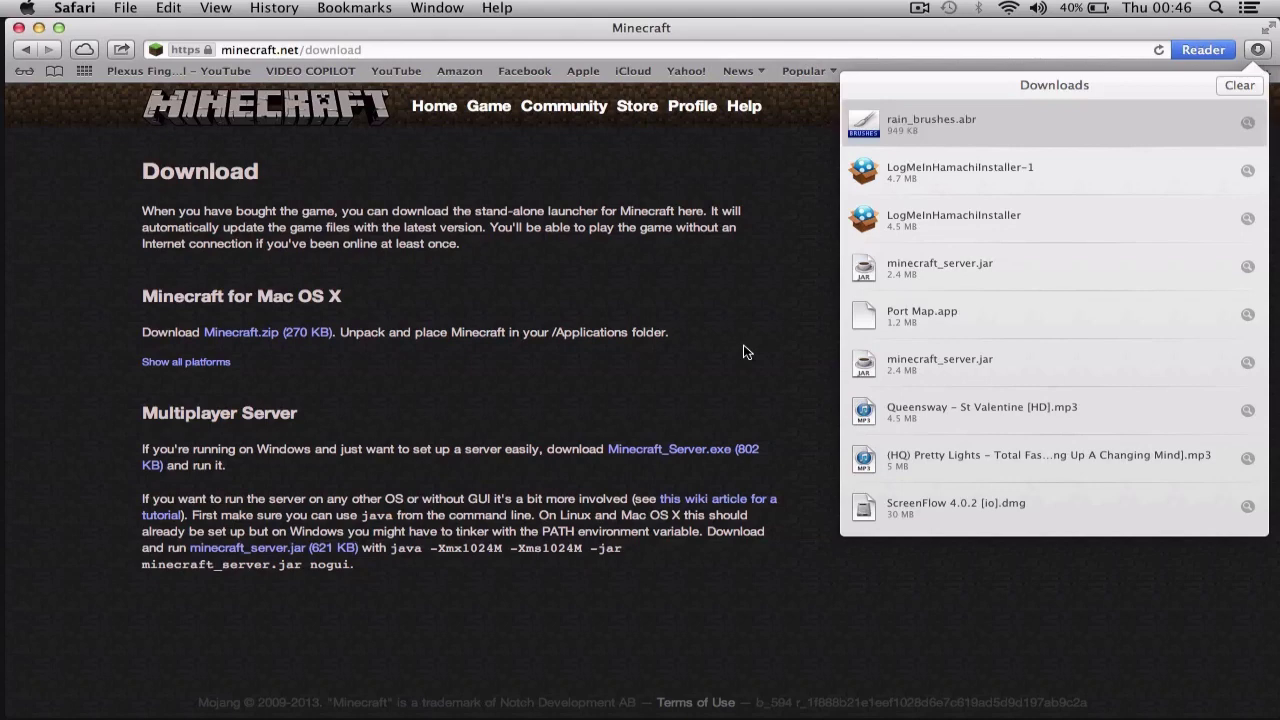
# Clear all past Safari downloads and minimize the browser window
pyautogui.click(1251, 59)
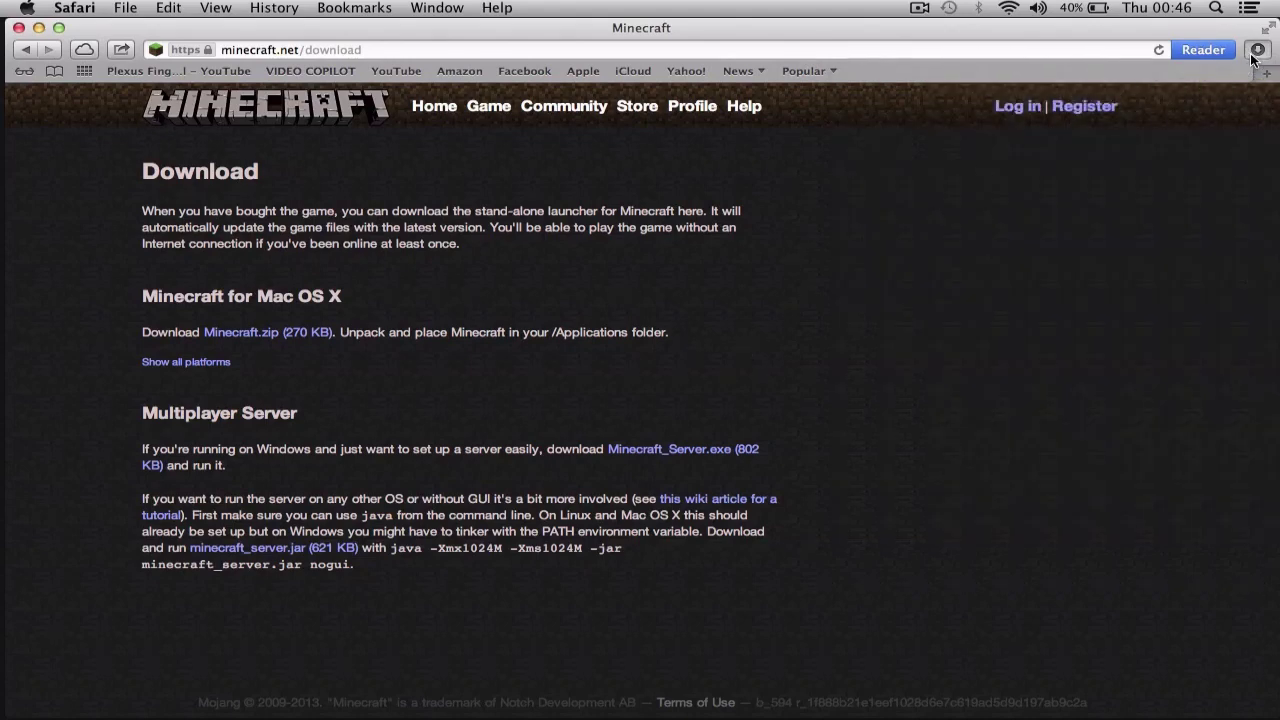
pyautogui.click(1240, 90)
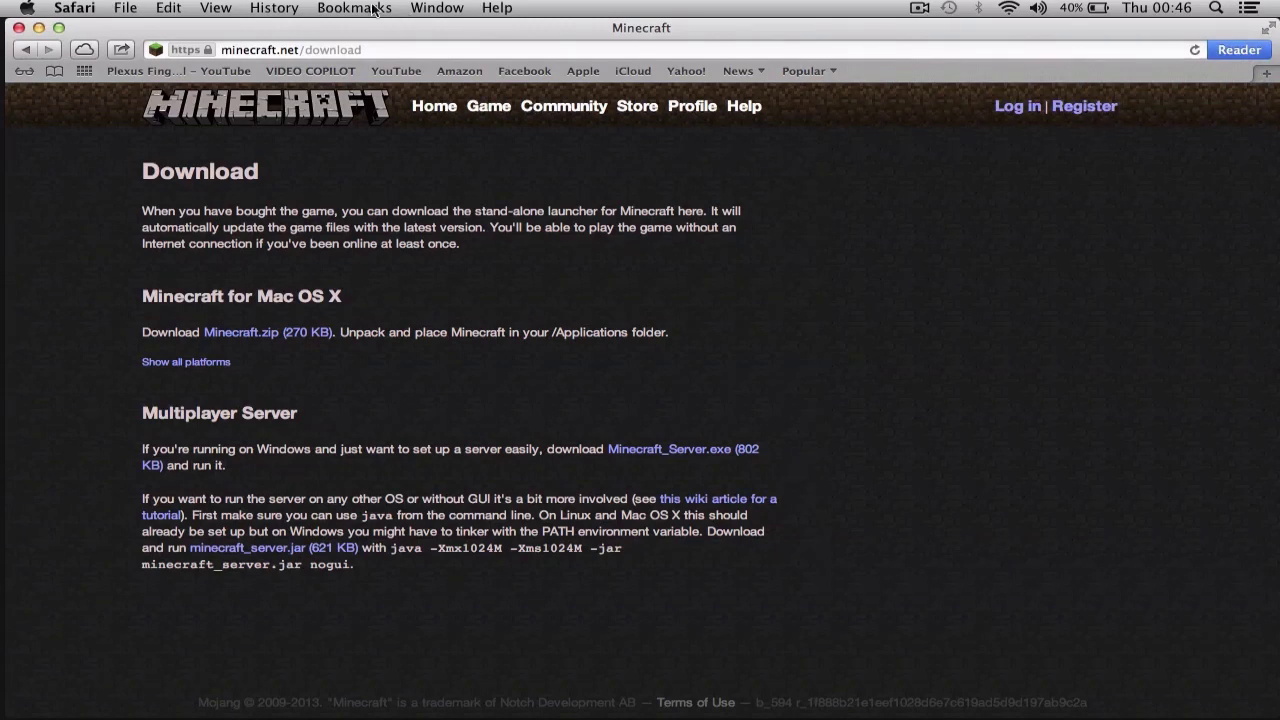
pyautogui.click(39, 28)
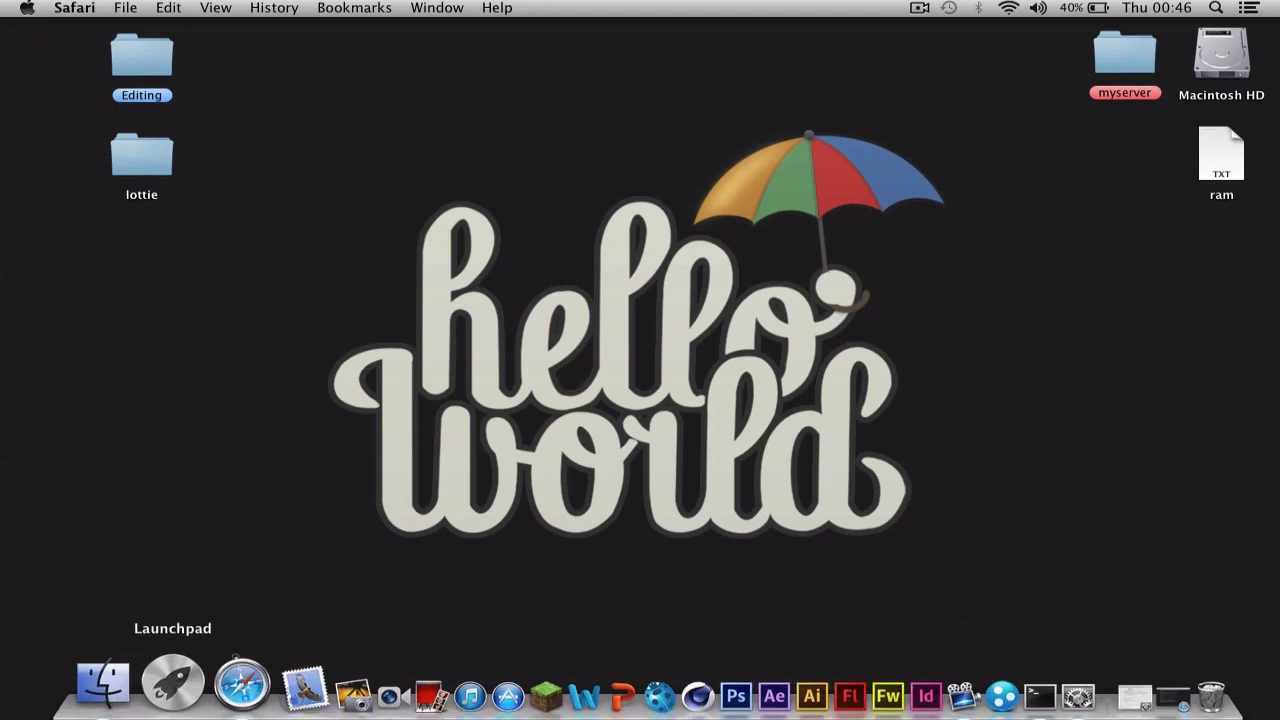
# Launch Minecraft from the Applications folder in a new Finder window
pyautogui.click(128, 680)
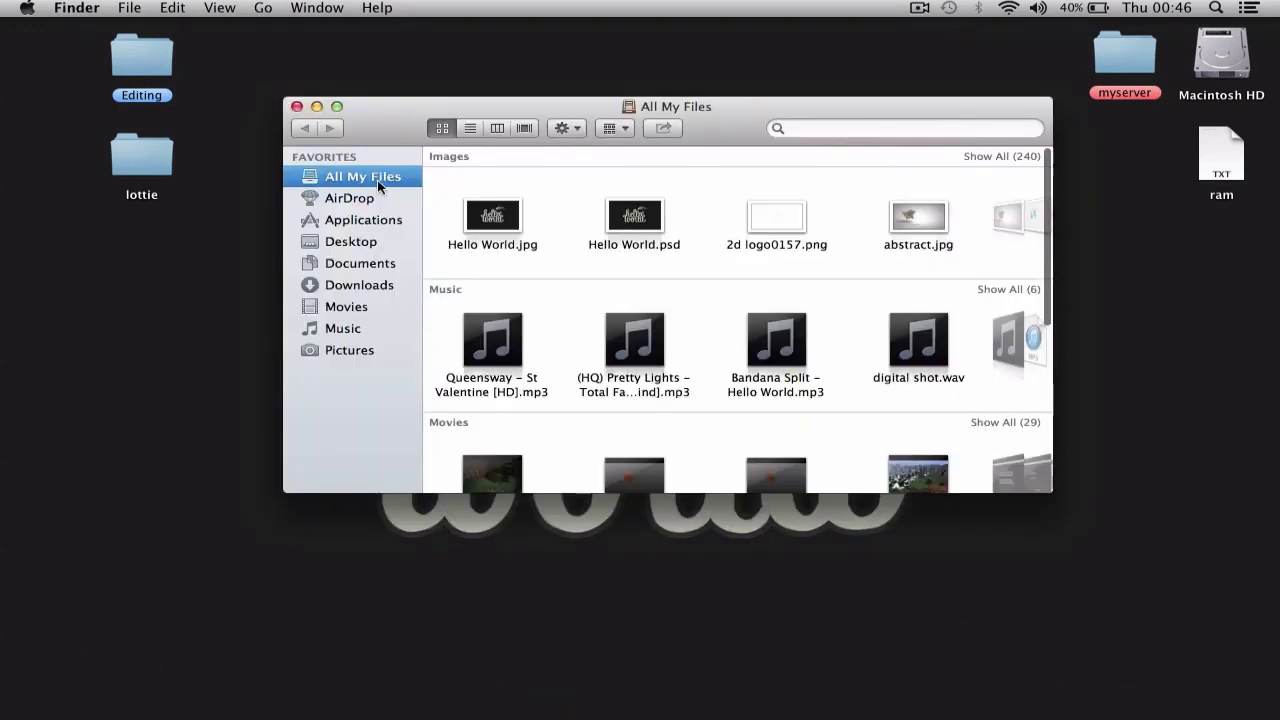
pyautogui.click(366, 222)
pyautogui.scroll(-15, 521, 361)
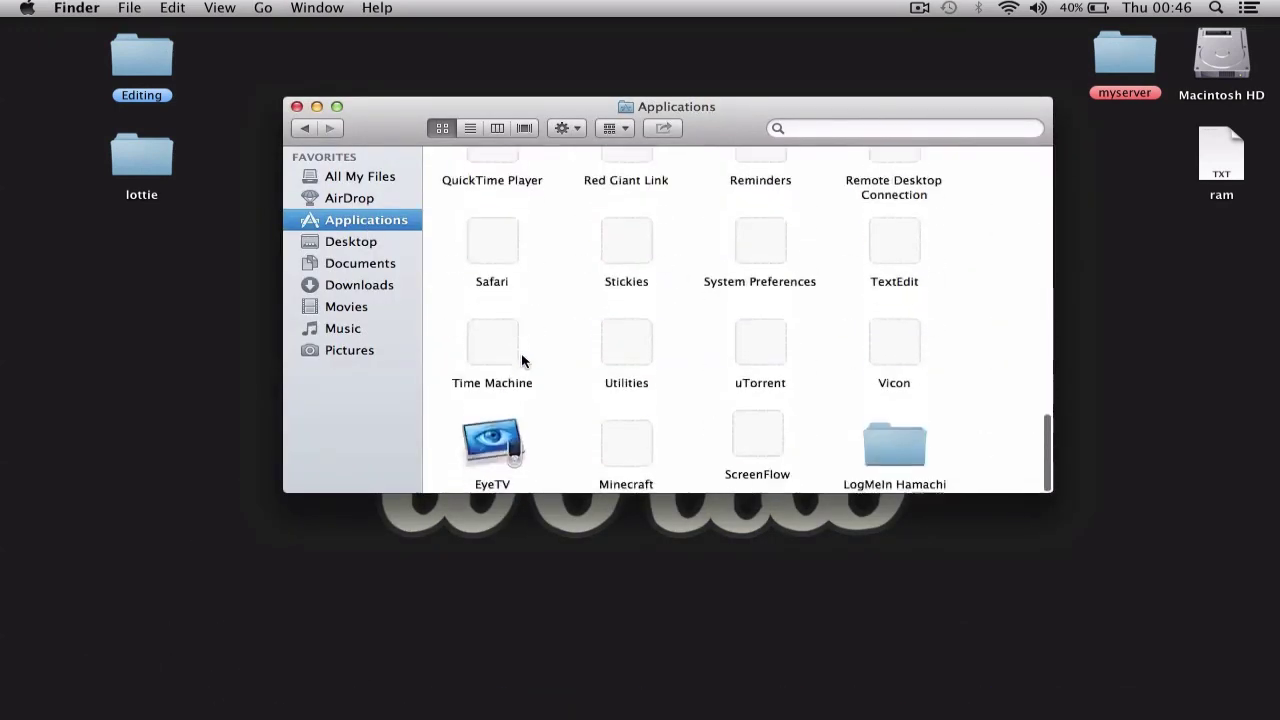
pyautogui.click(632, 443)
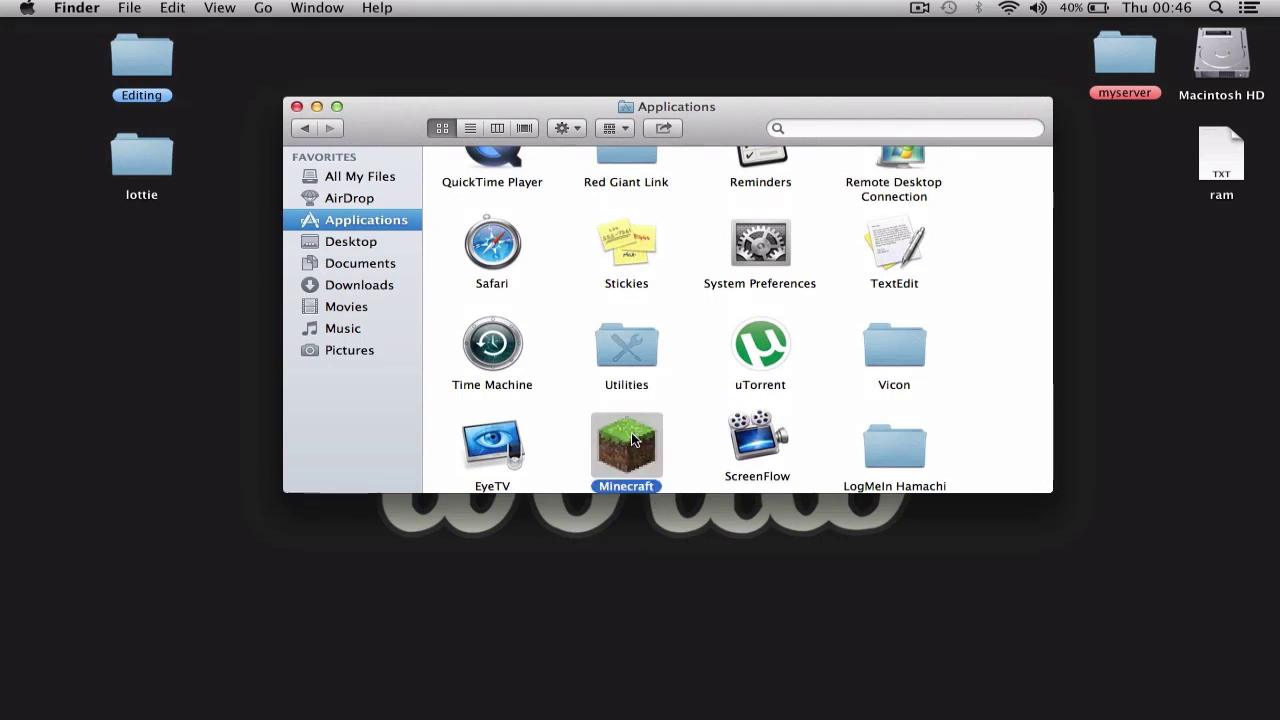
pyautogui.doubleClick(634, 445)
pyautogui.doubleClick(636, 447)
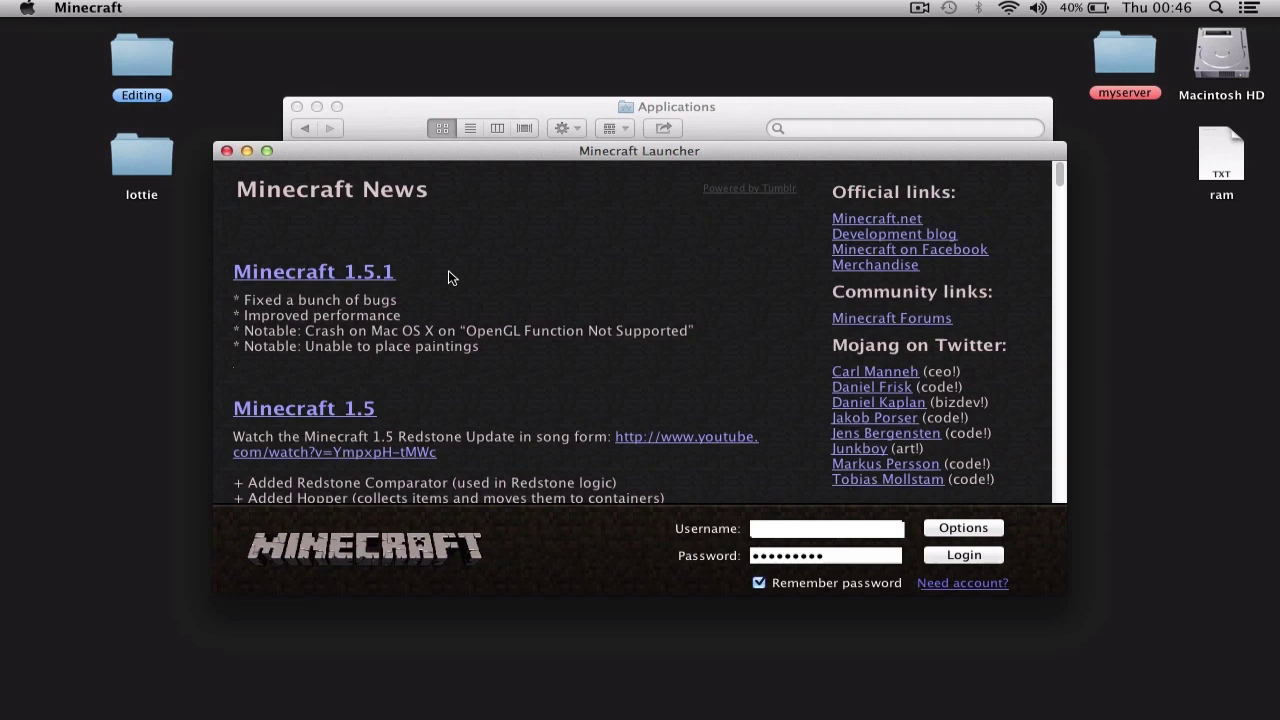
# Close the Minecraft launcher and the Applications Finder window
pyautogui.click(227, 151)
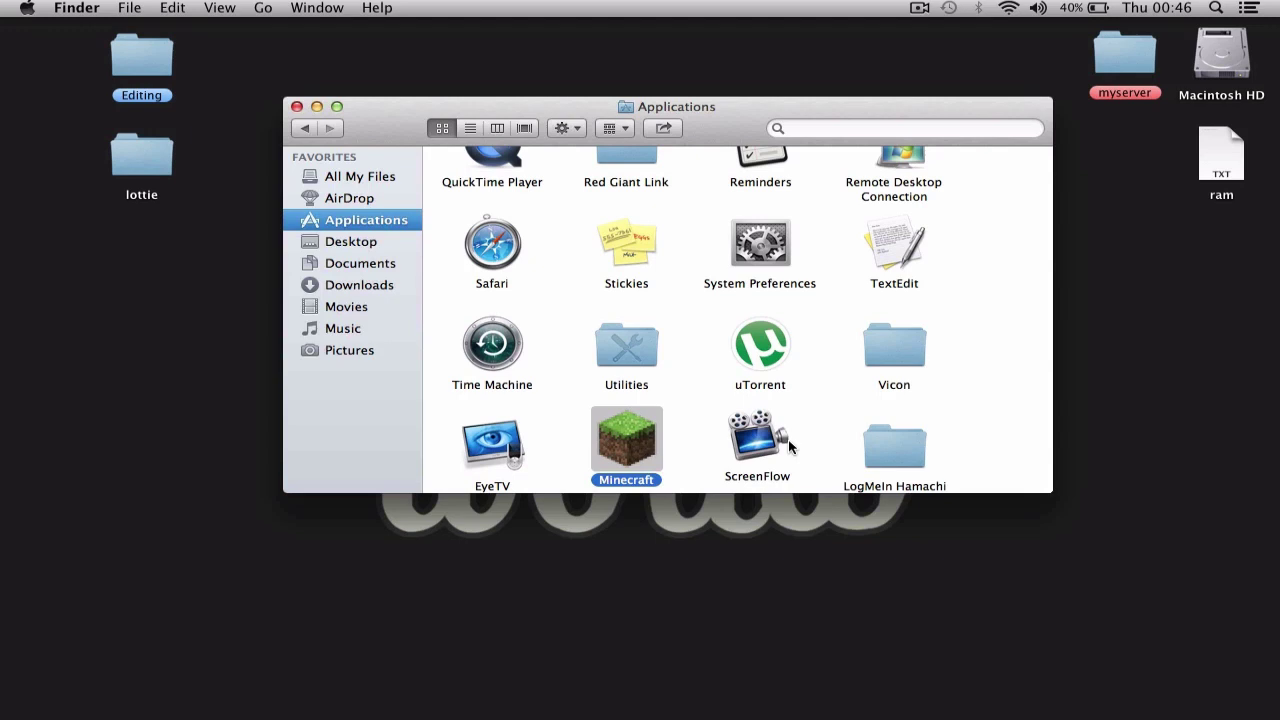
pyautogui.click(699, 410)
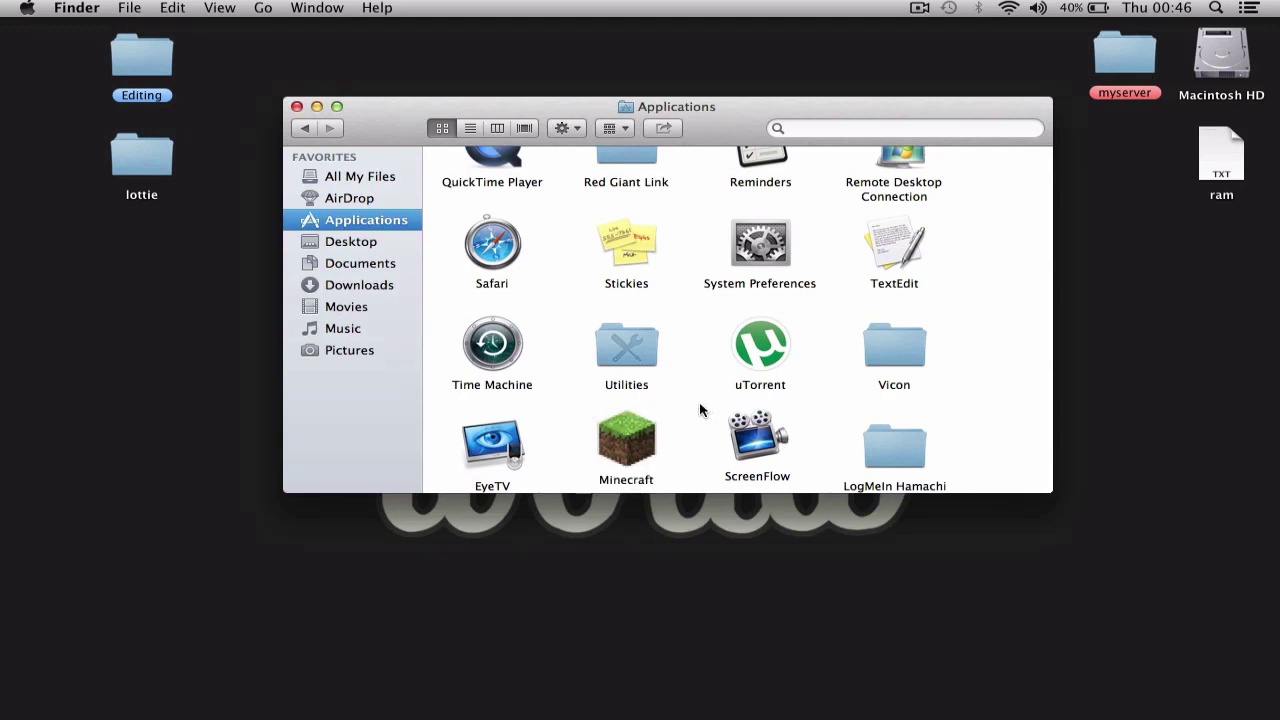
pyautogui.click(296, 106)
# Open Security & Privacy from the Apple menu, then close that window
pyautogui.click(28, 8)
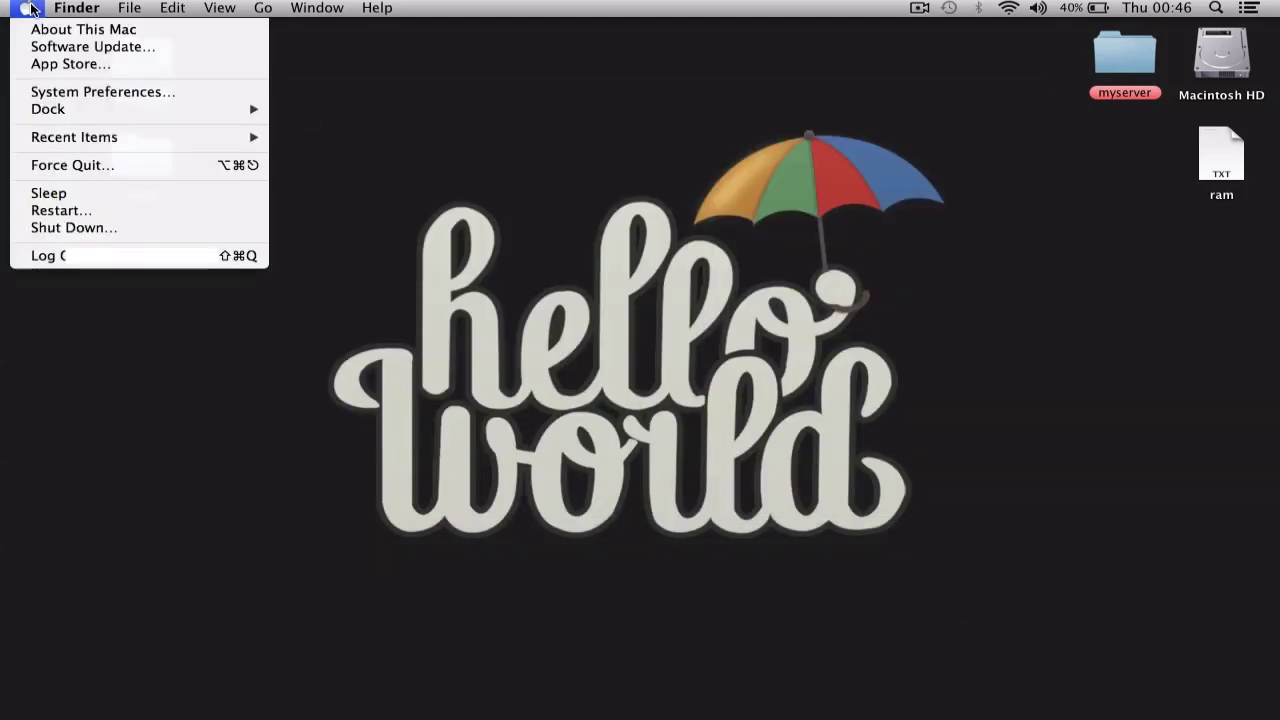
pyautogui.click(76, 91)
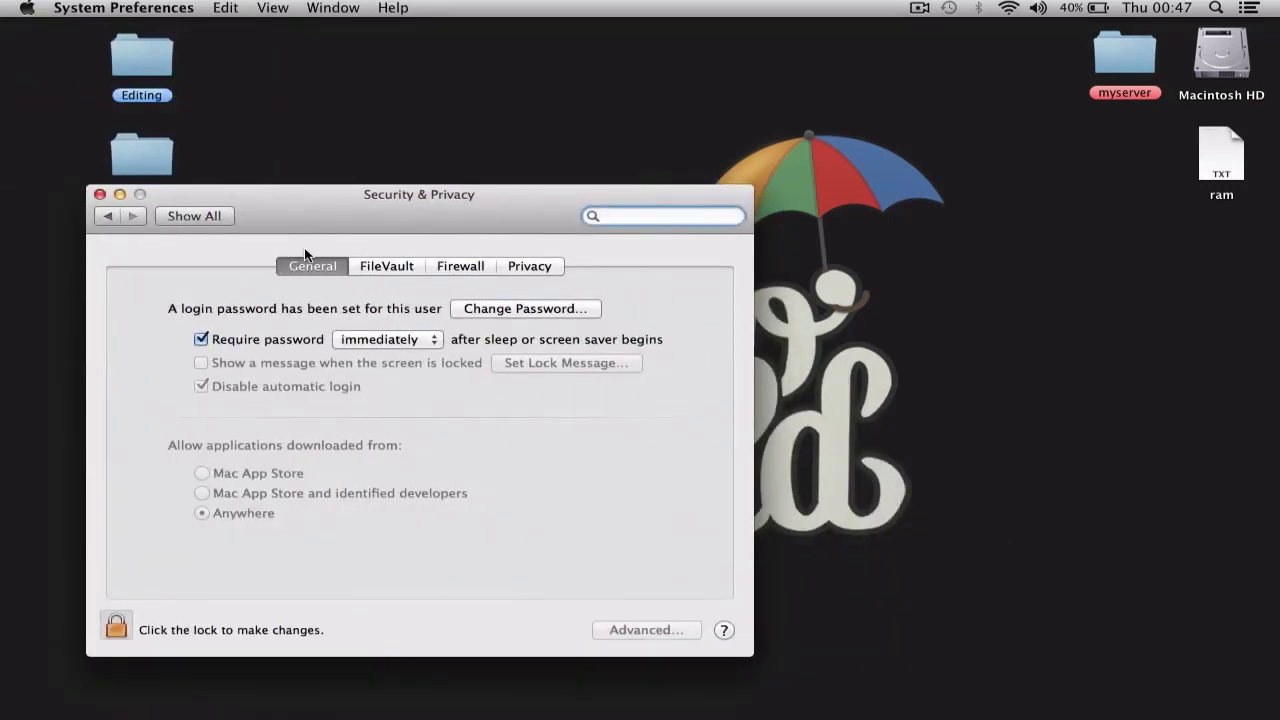
pyautogui.click(100, 194)
# Reopen System Preferences to Security & Privacy, check Firewall, and return to General
pyautogui.click(24, 9)
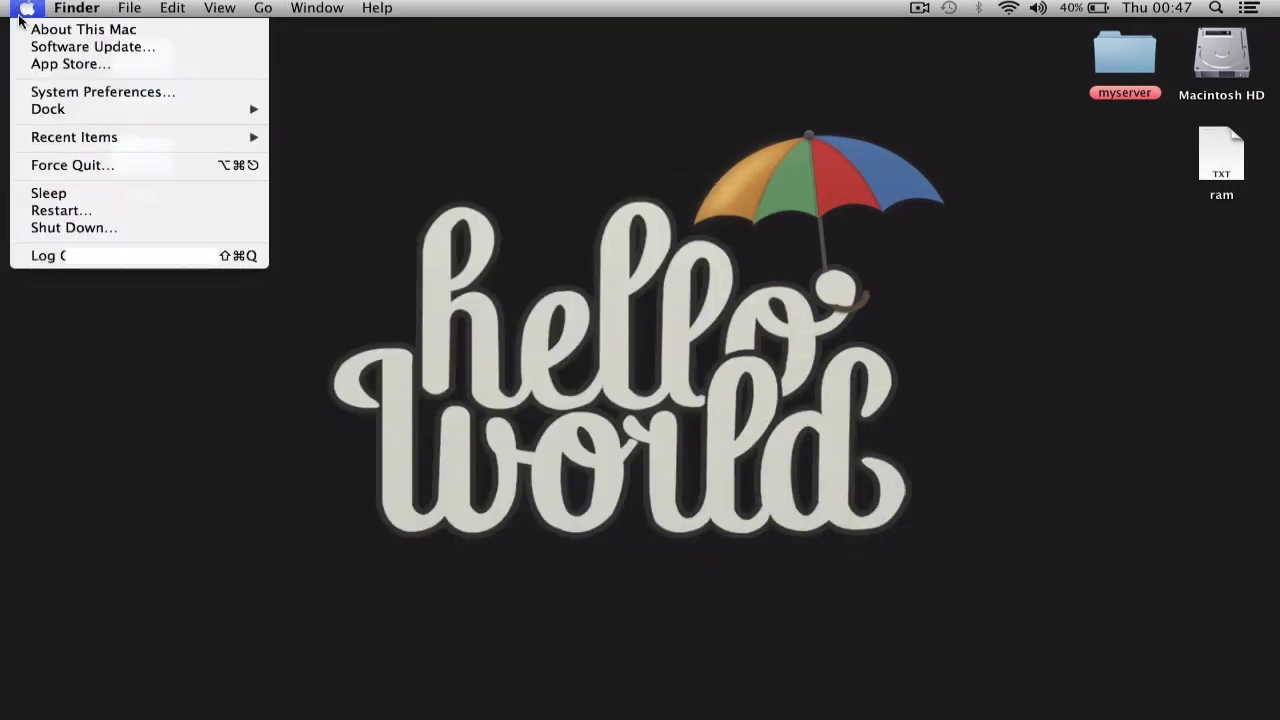
pyautogui.click(64, 92)
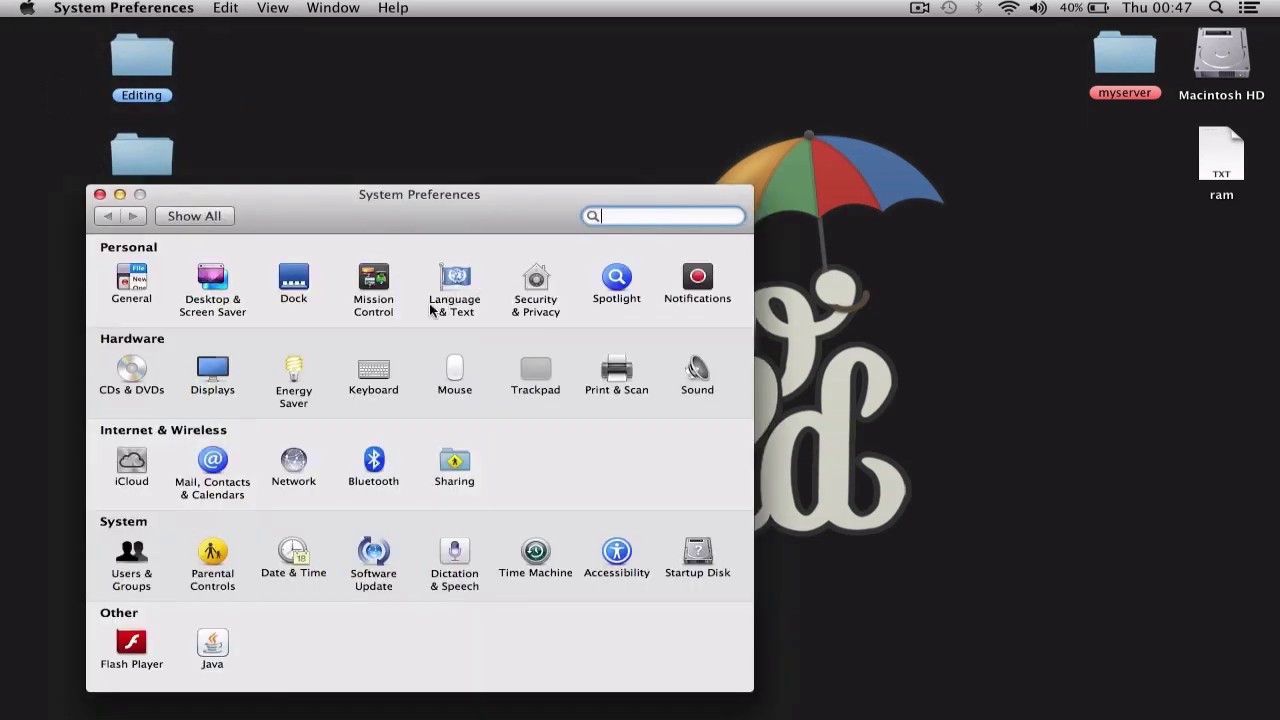
pyautogui.click(538, 286)
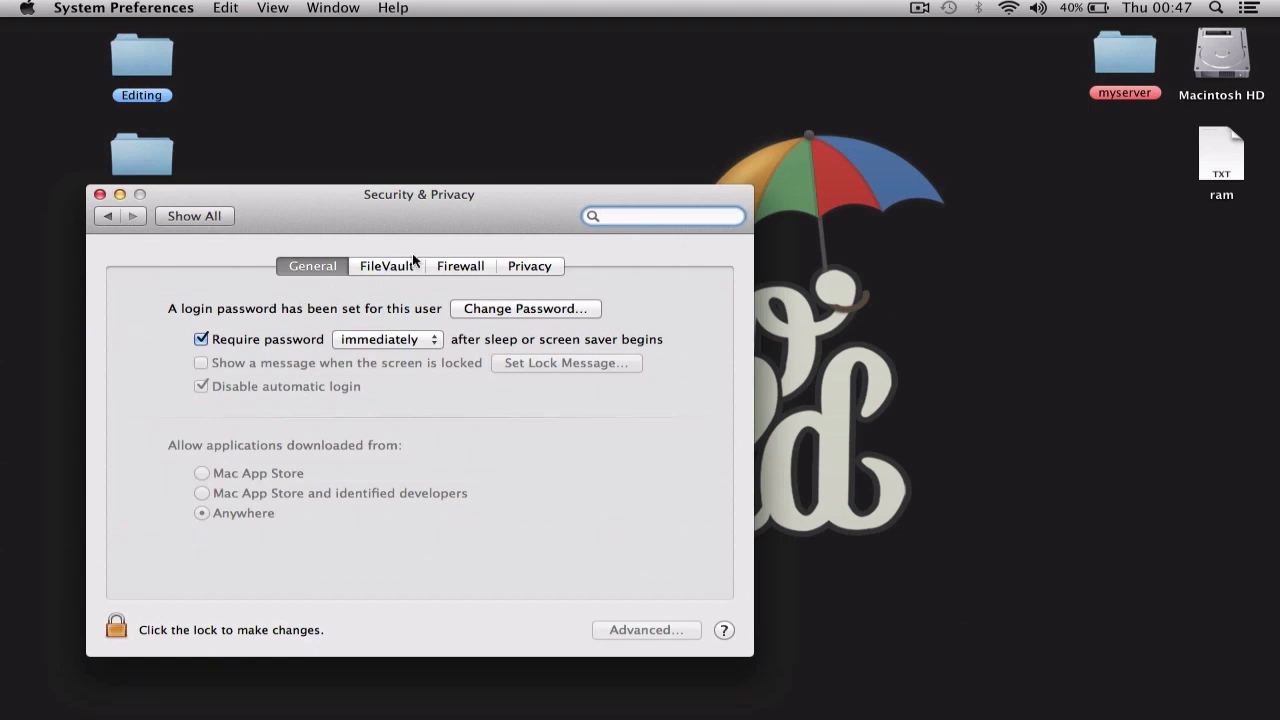
pyautogui.click(477, 270)
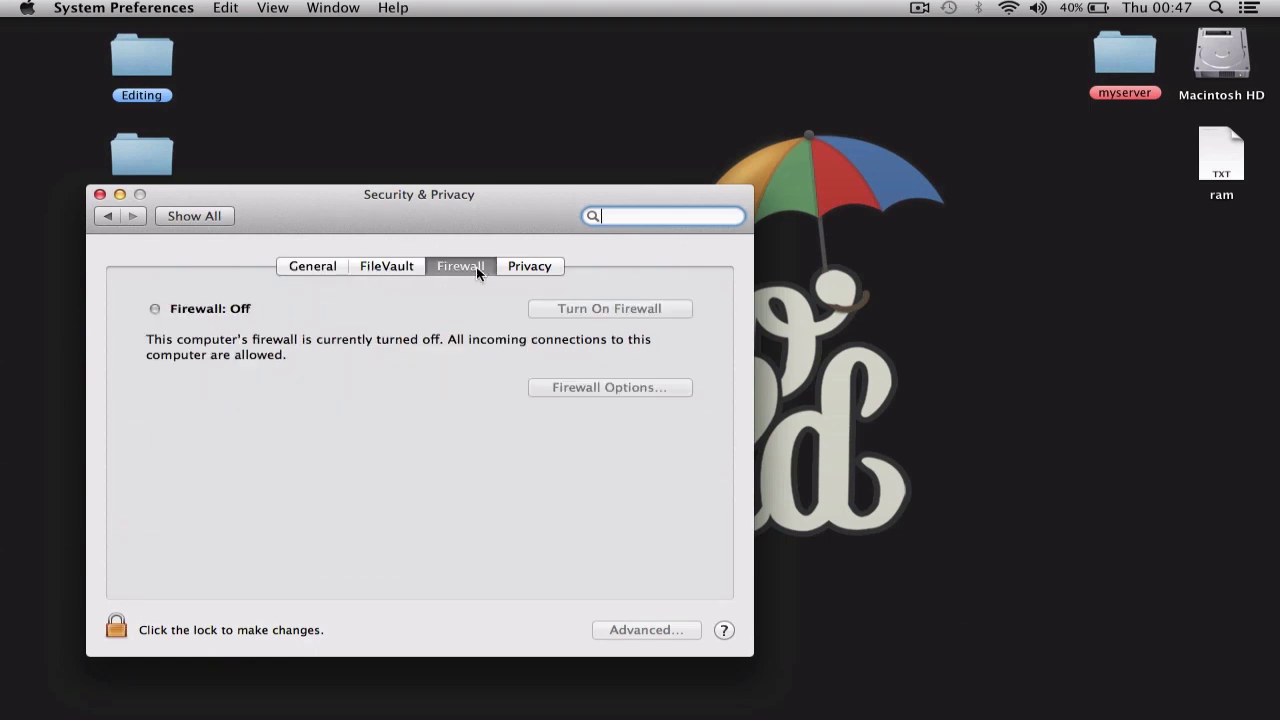
pyautogui.click(296, 267)
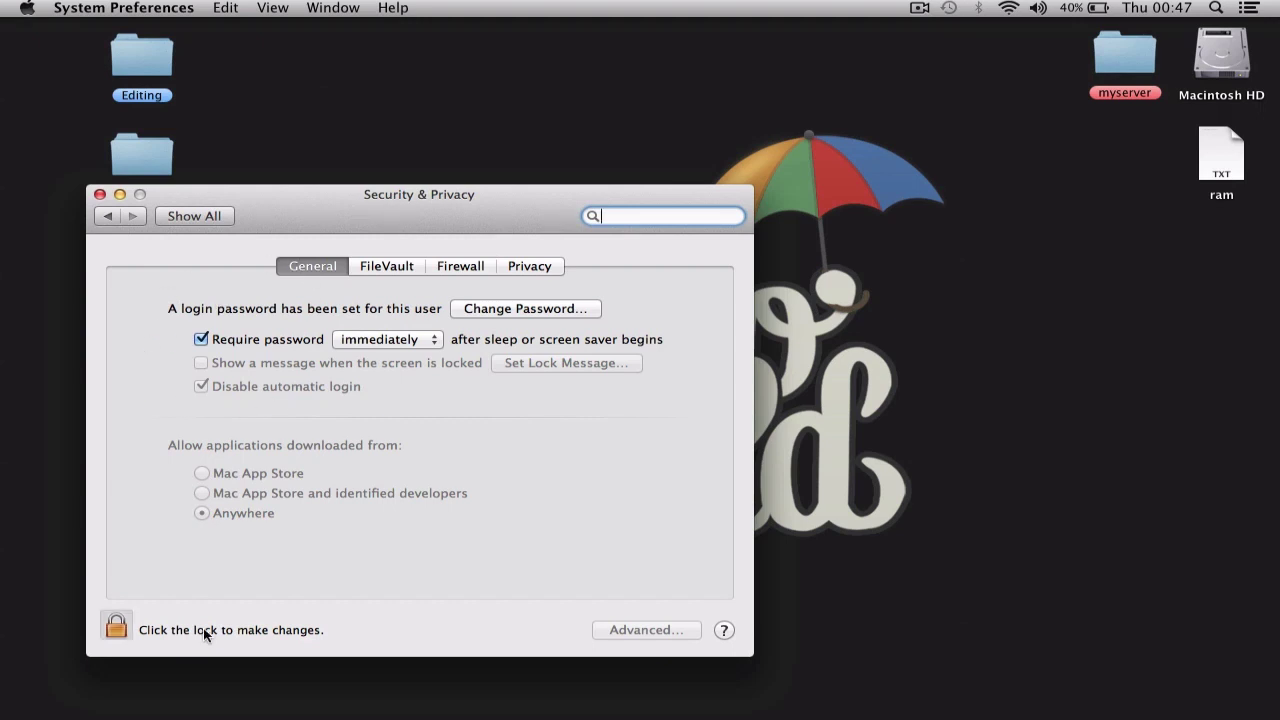
# Unlock Security & Privacy with the padlock and the admin password
pyautogui.click(117, 628)
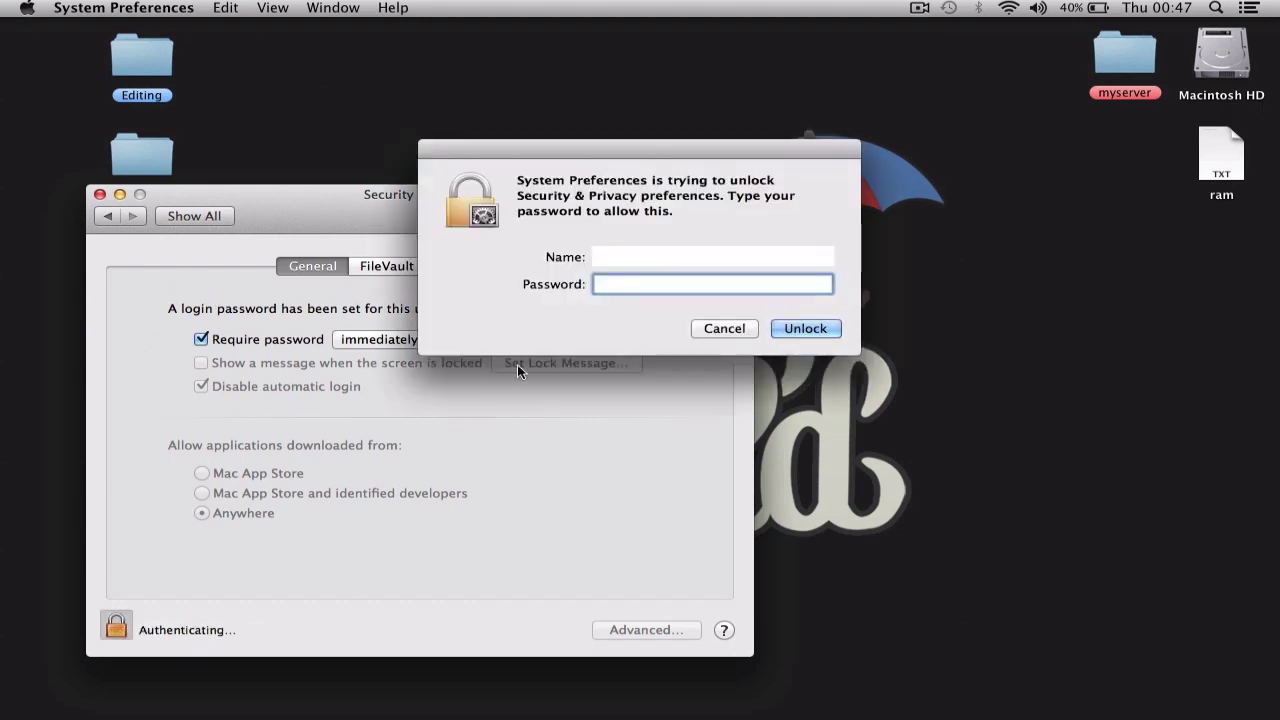
pyautogui.write('••••••••')
pyautogui.write('•')
pyautogui.press('Return')
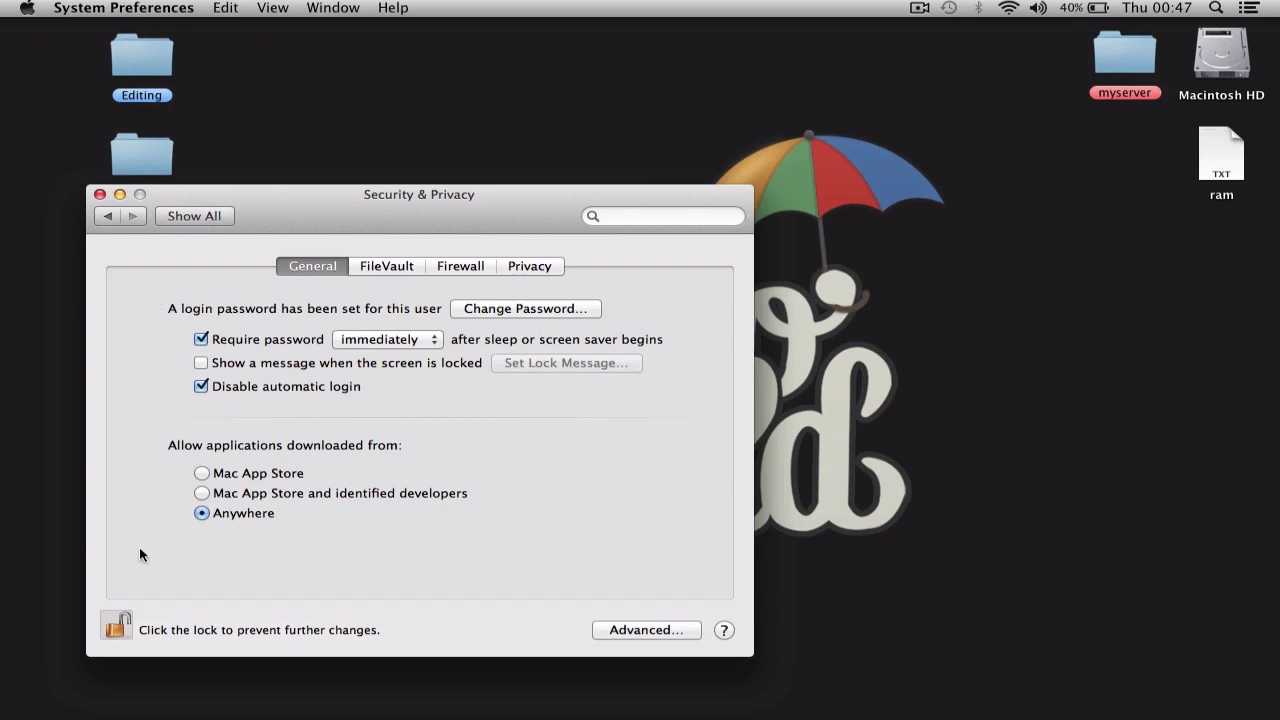
# Lock the Security & Privacy pane with the bottom-left padlock
pyautogui.click(116, 626)
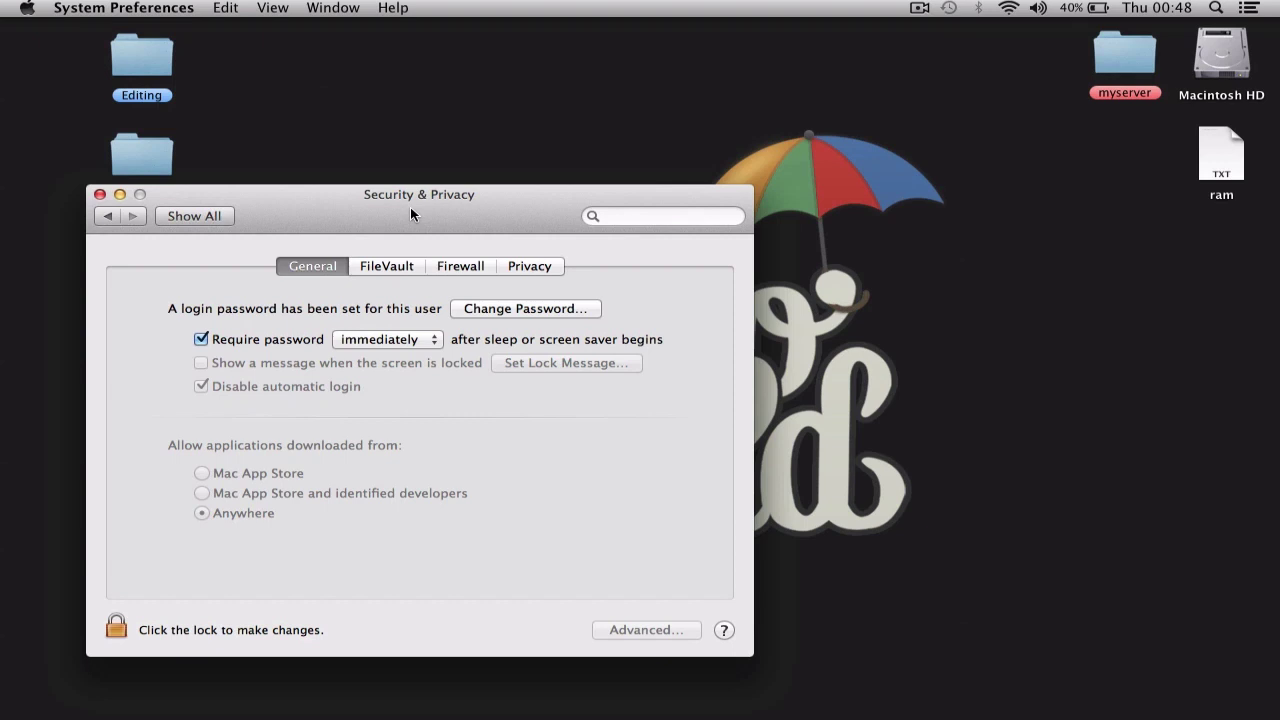
# Close the System Preferences window with its red close button
pyautogui.click(100, 194)
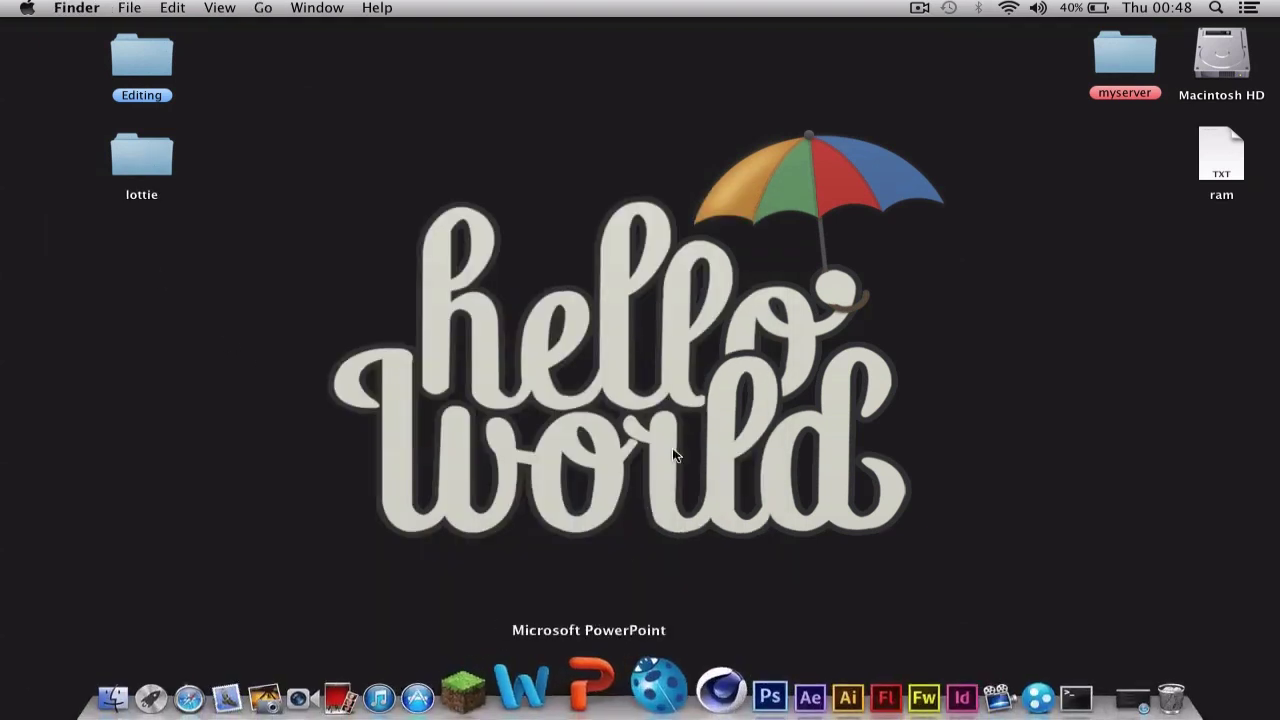